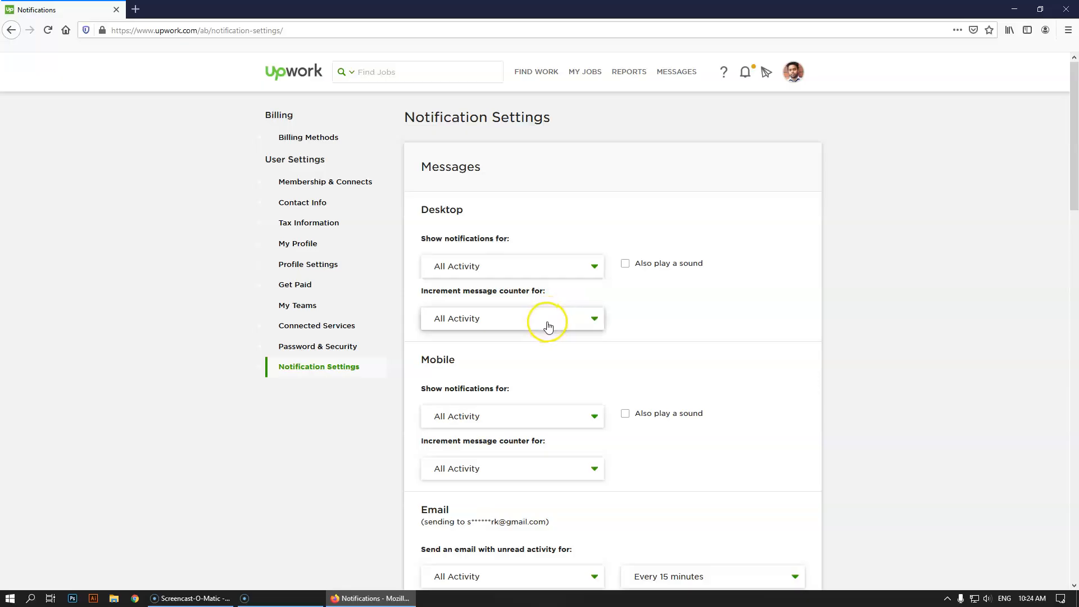
Step: Turn on sound for both the mobile and desktop message notifications
scroll(725, 376, "down", 3)
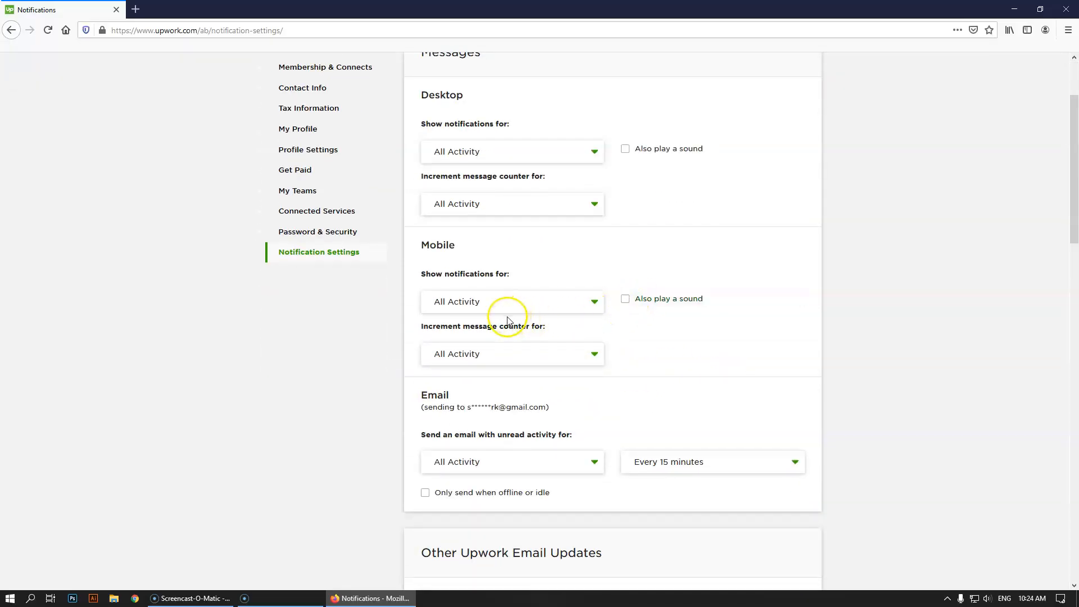
left_click(629, 299)
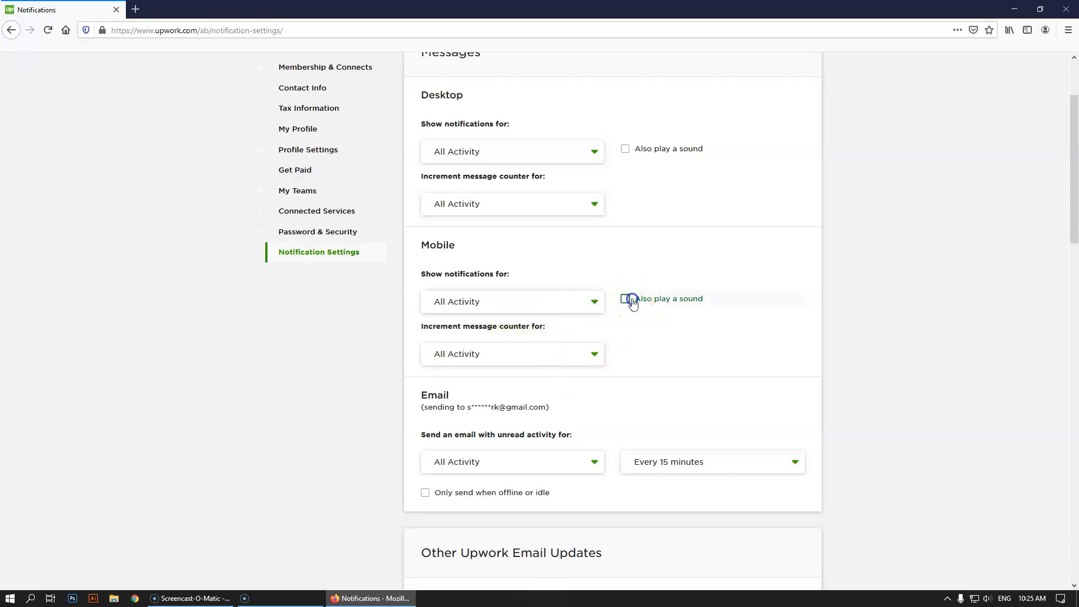
left_click(626, 149)
Step: Review the email notification options and the other Upwork email update categories, through to project recommendations
scroll(485, 364, "down", 3)
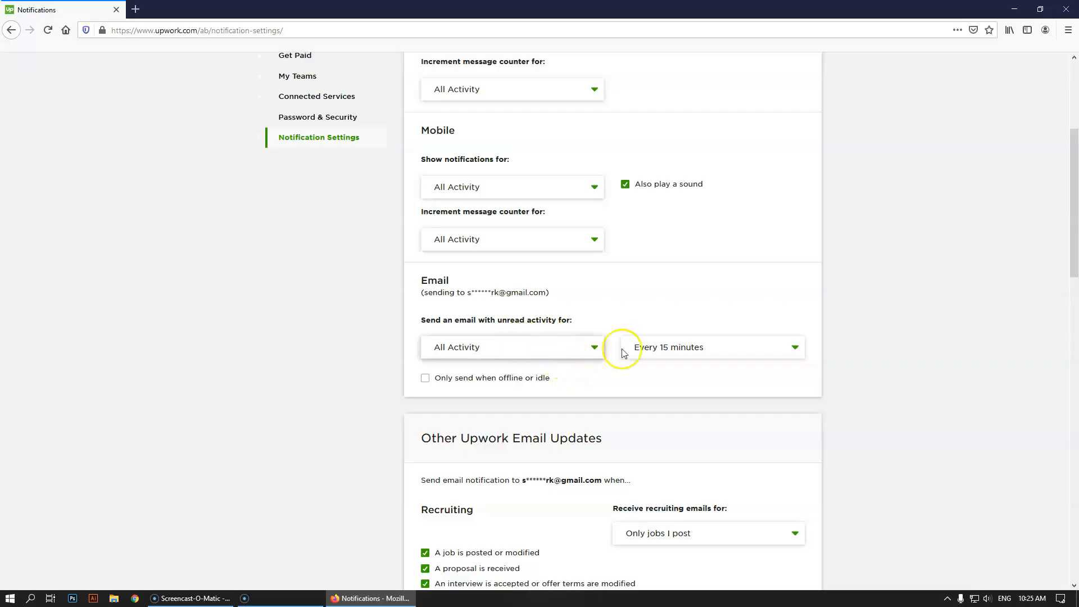
scroll(549, 372, "down", 6)
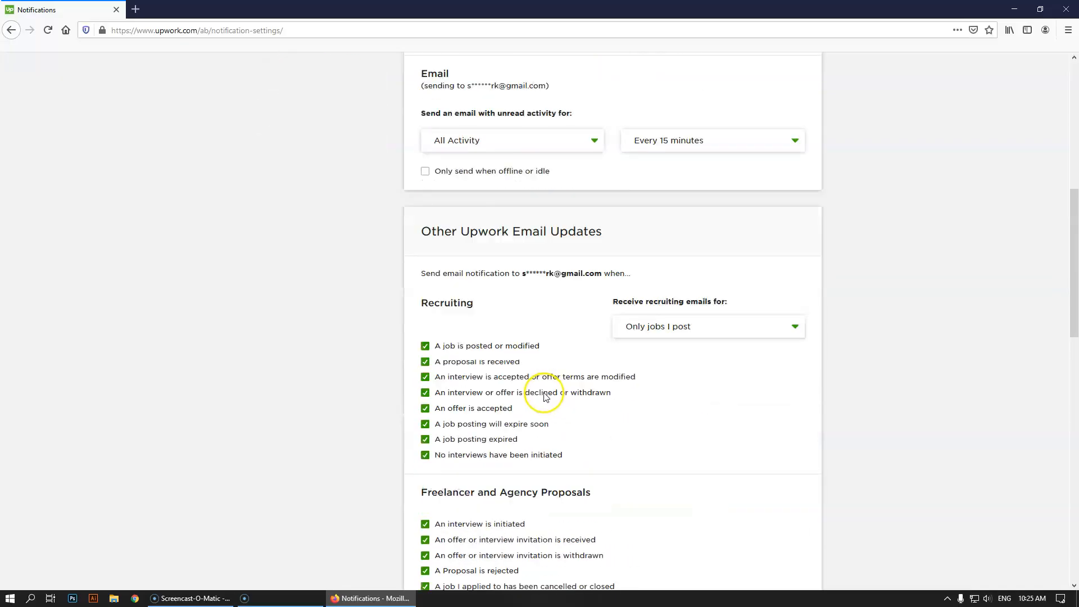
scroll(549, 434, "down", 4)
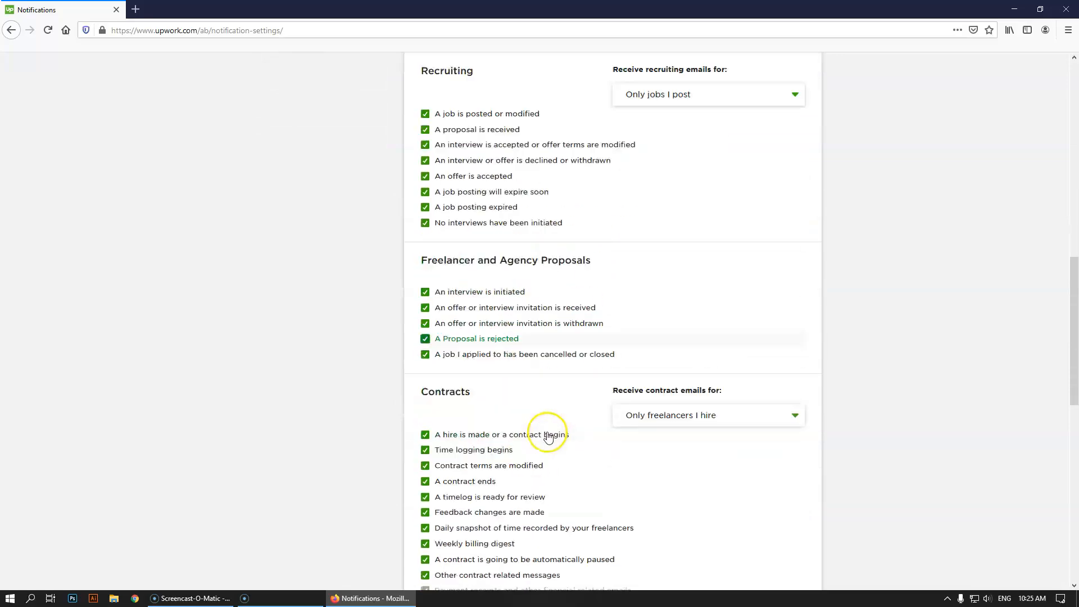
scroll(541, 438, "down", 8)
scroll(549, 414, "up", 10)
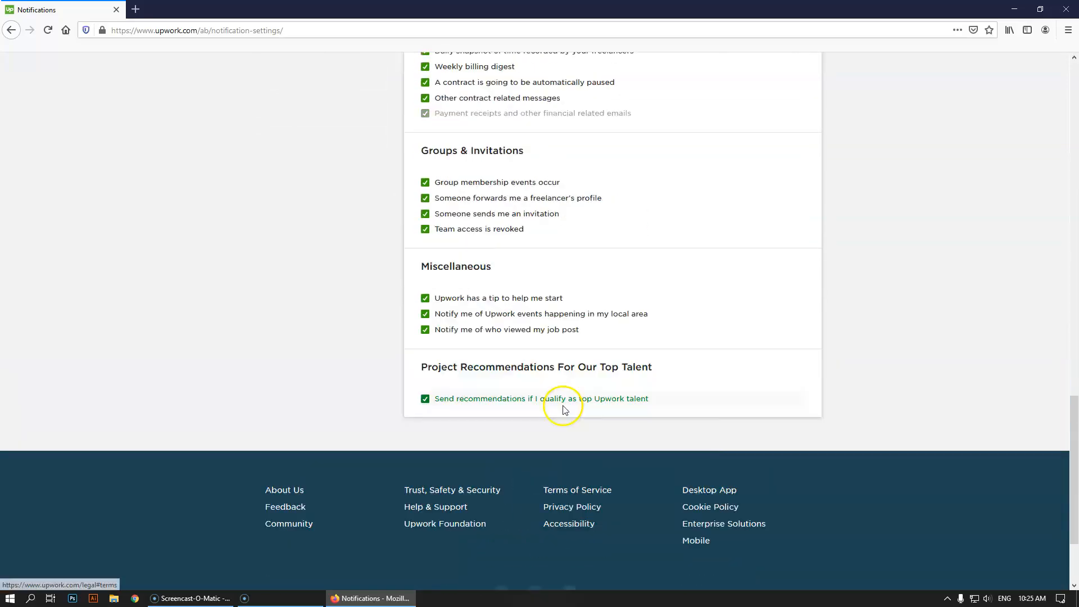
scroll(564, 407, "up", 10)
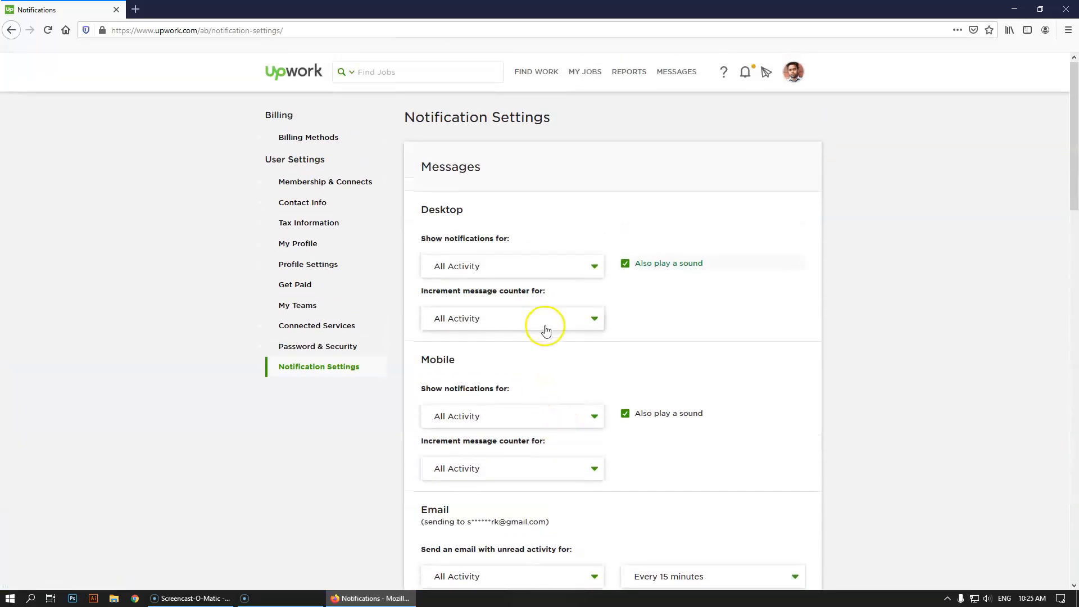
Step: Open the Password & Security settings and examine the authenticator and text message verification setups without enabling them
left_click(332, 346)
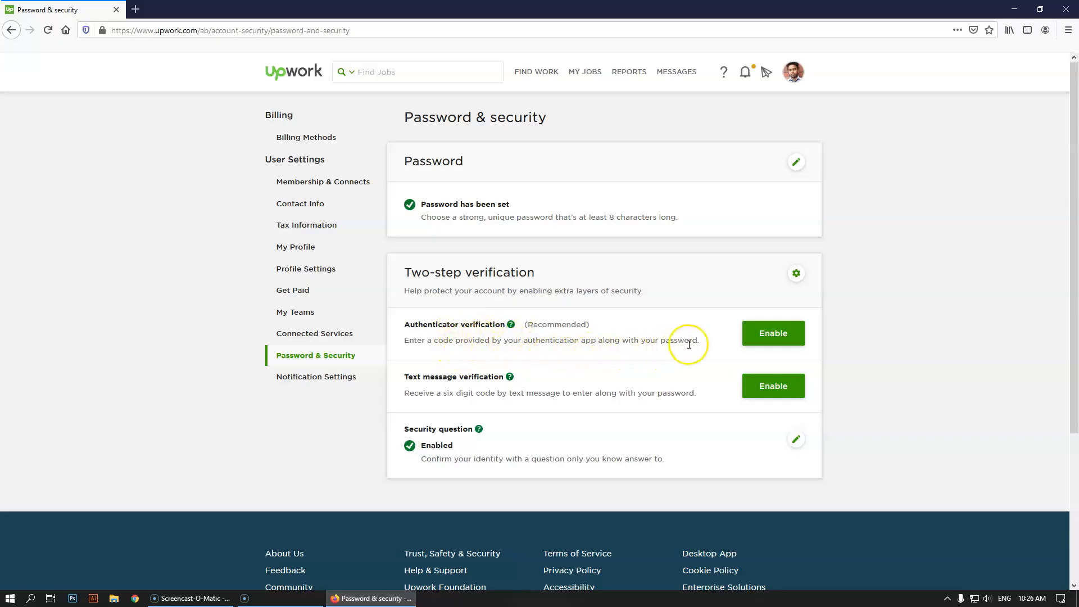
left_click(770, 335)
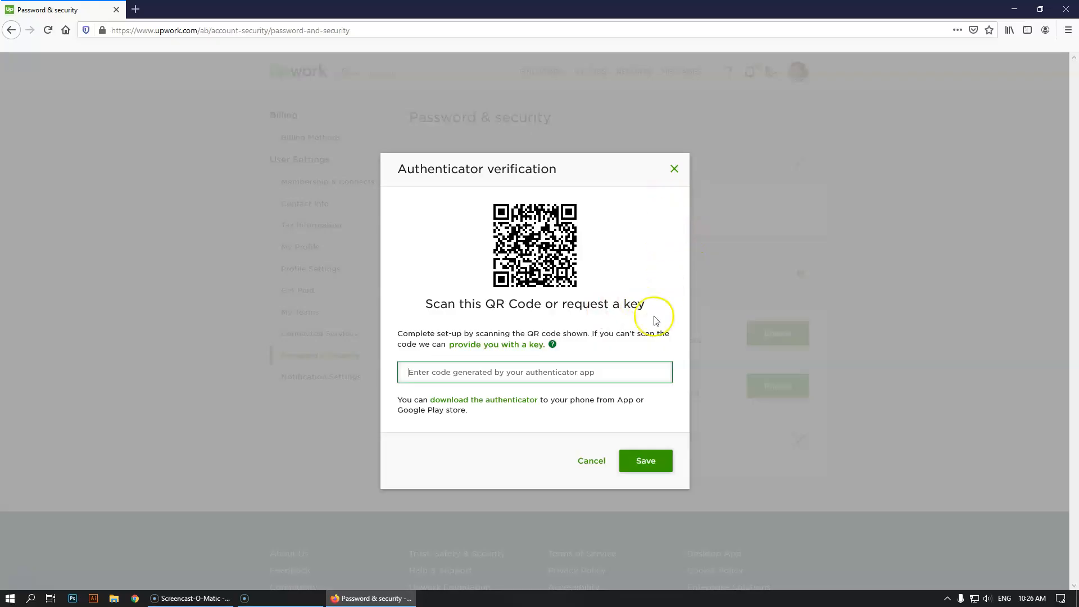
left_click(592, 462)
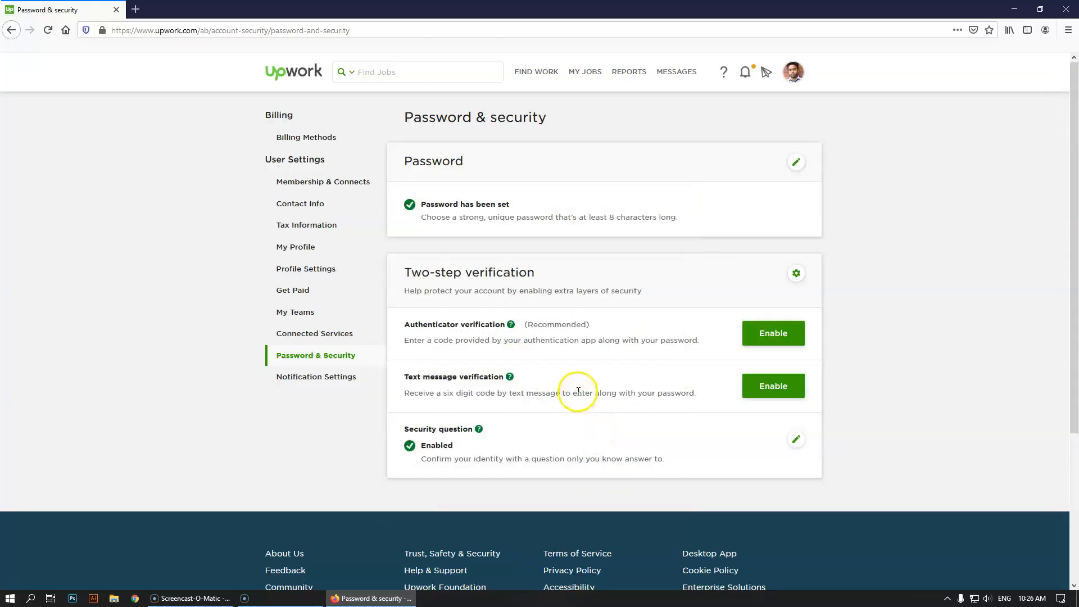
left_click(521, 374)
left_click(765, 341)
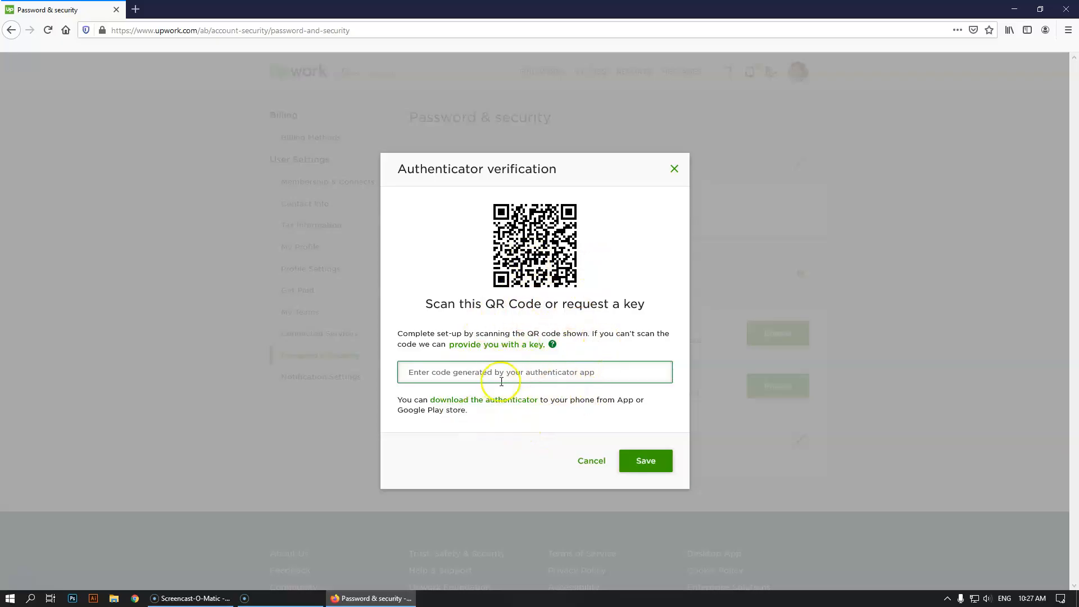
left_click(592, 462)
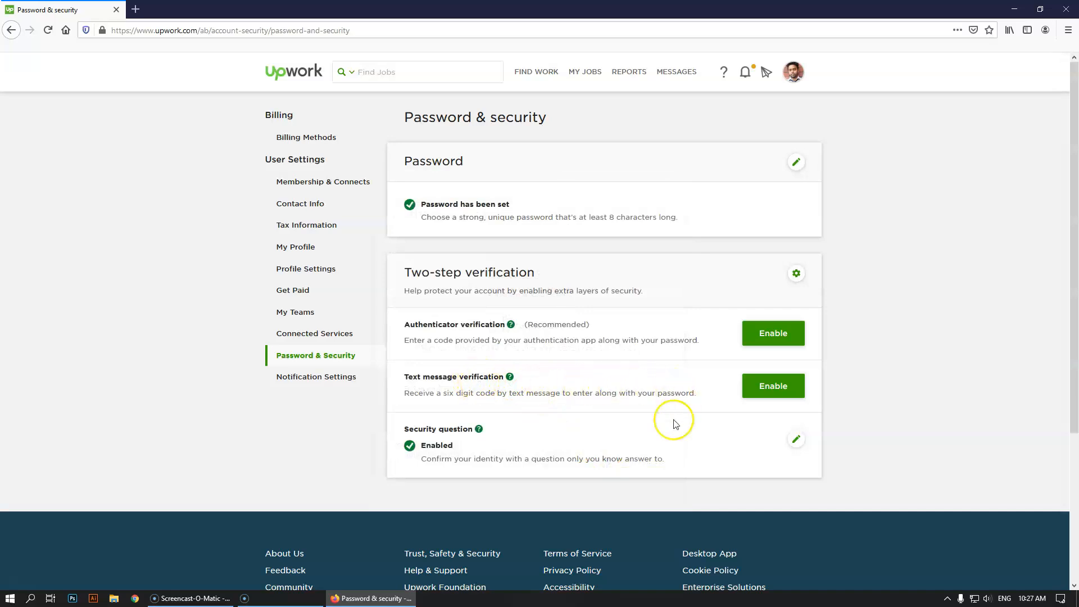
left_click(774, 387)
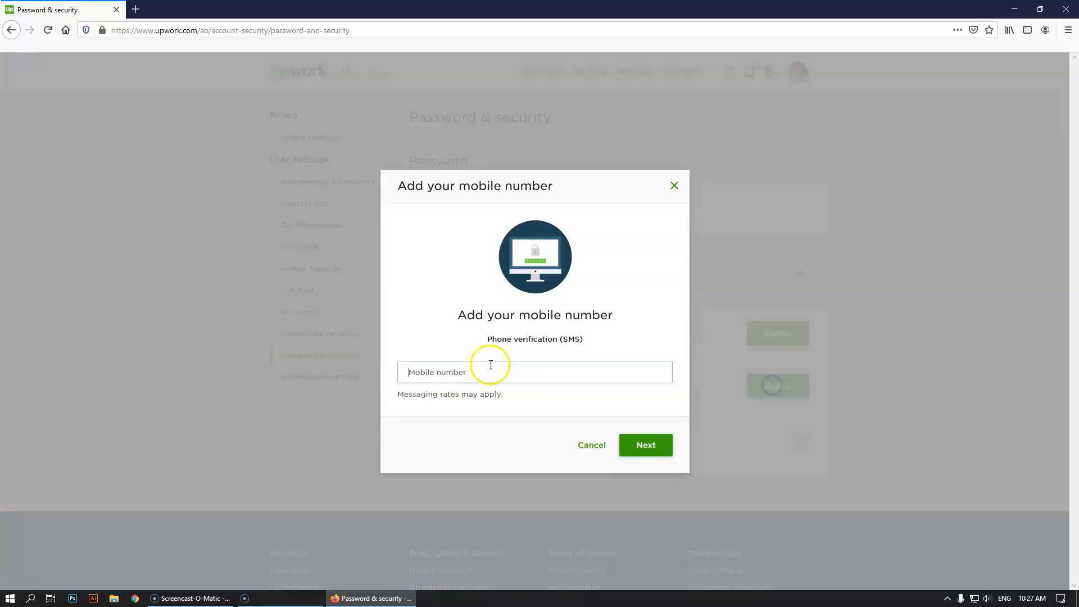
left_click(594, 445)
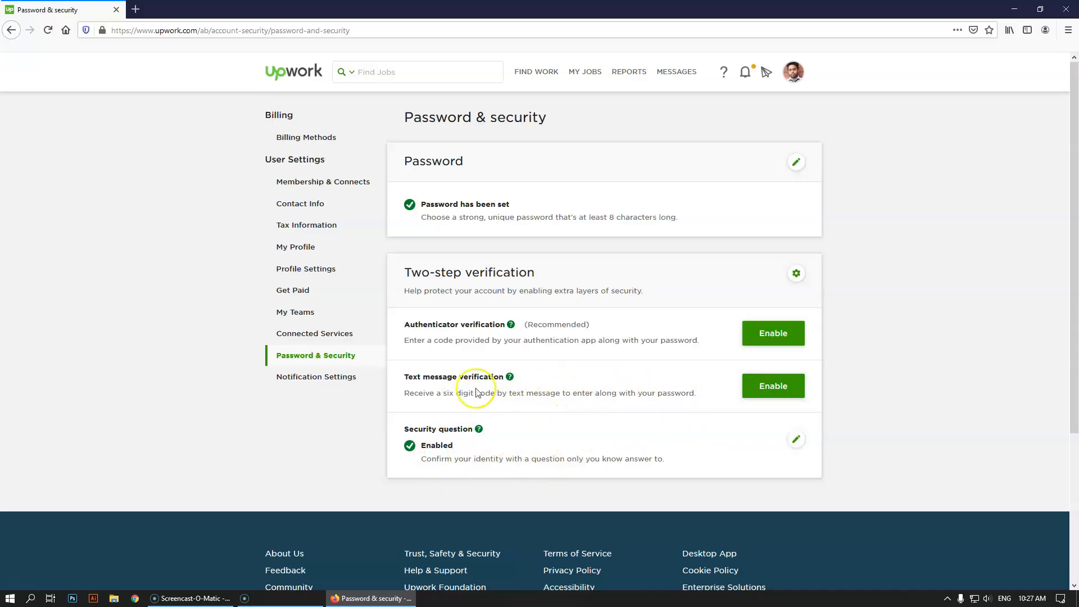
Step: View the Connected Services, My Teams and Get Paid settings pages in turn
left_click(324, 337)
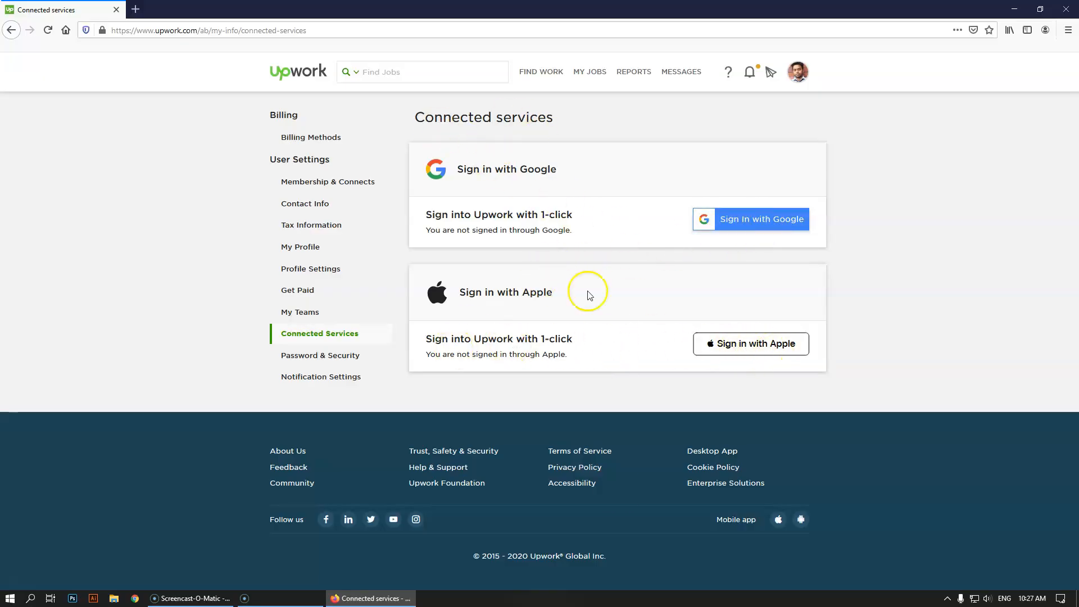
left_click(305, 318)
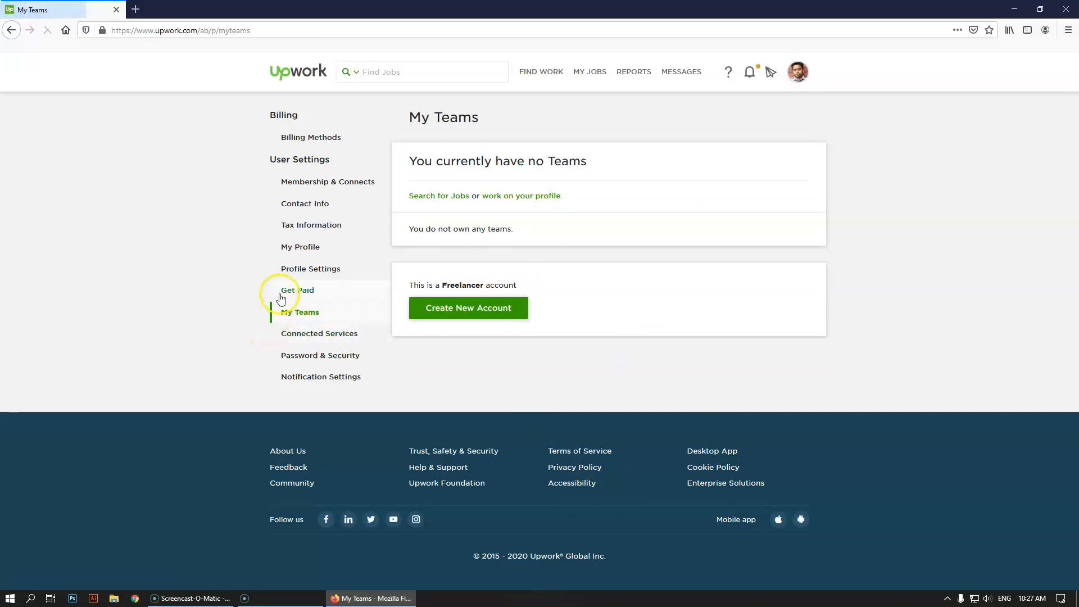
left_click(307, 294)
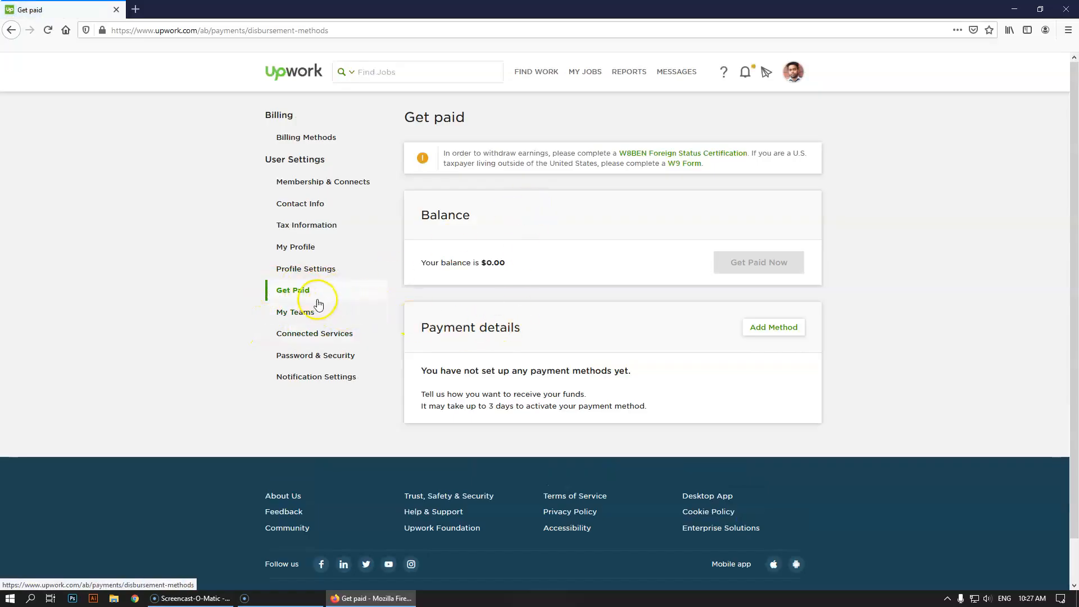
Step: In Profile Settings, check the visibility choices and set the project preference to Both short-term and long-term projects
left_click(299, 269)
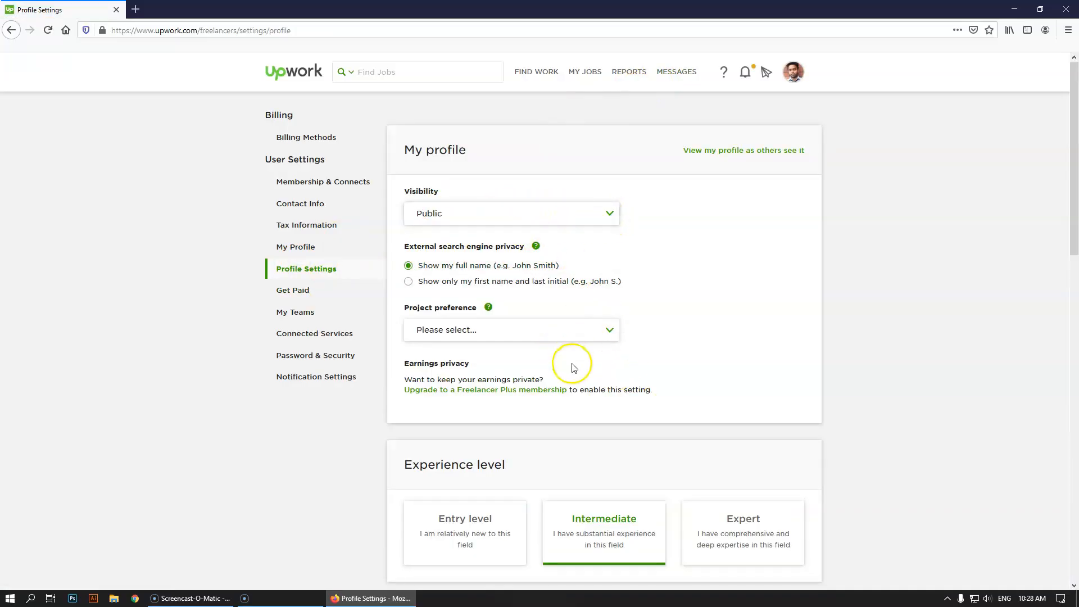
left_click(509, 214)
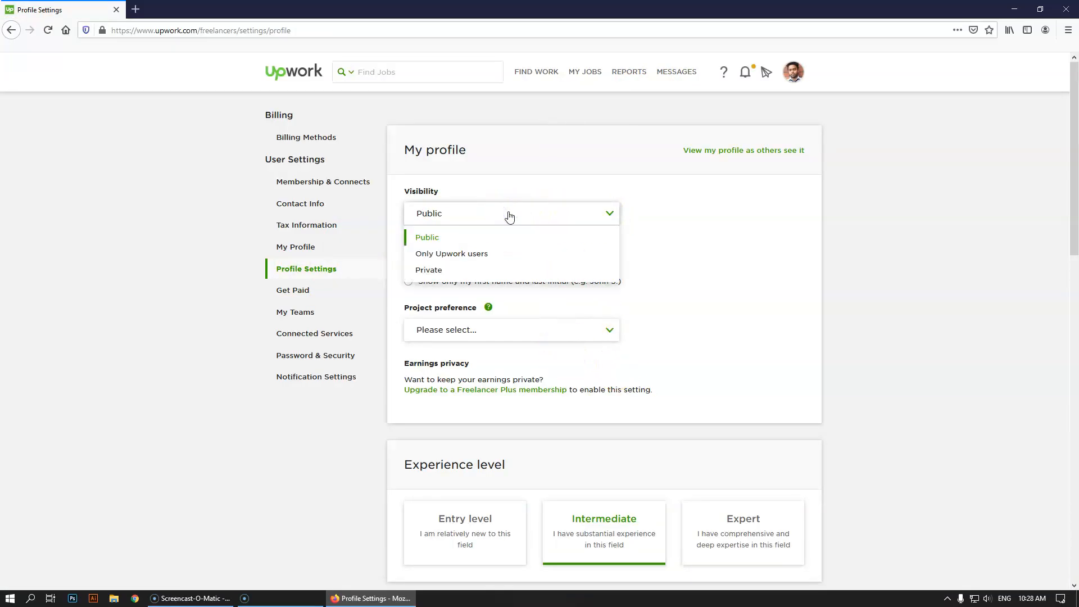
left_click(509, 215)
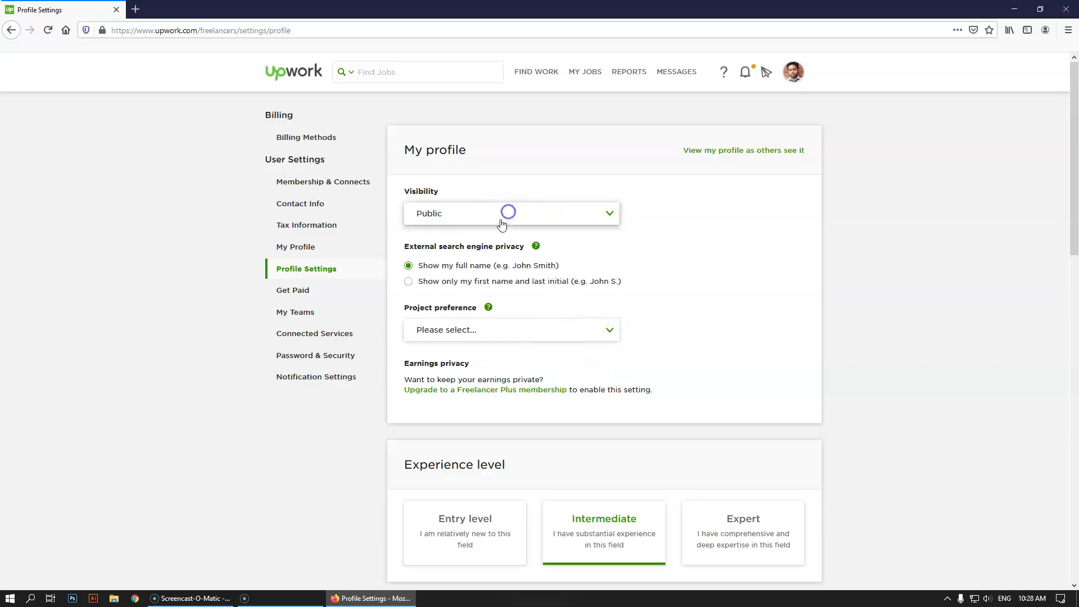
left_click(603, 333)
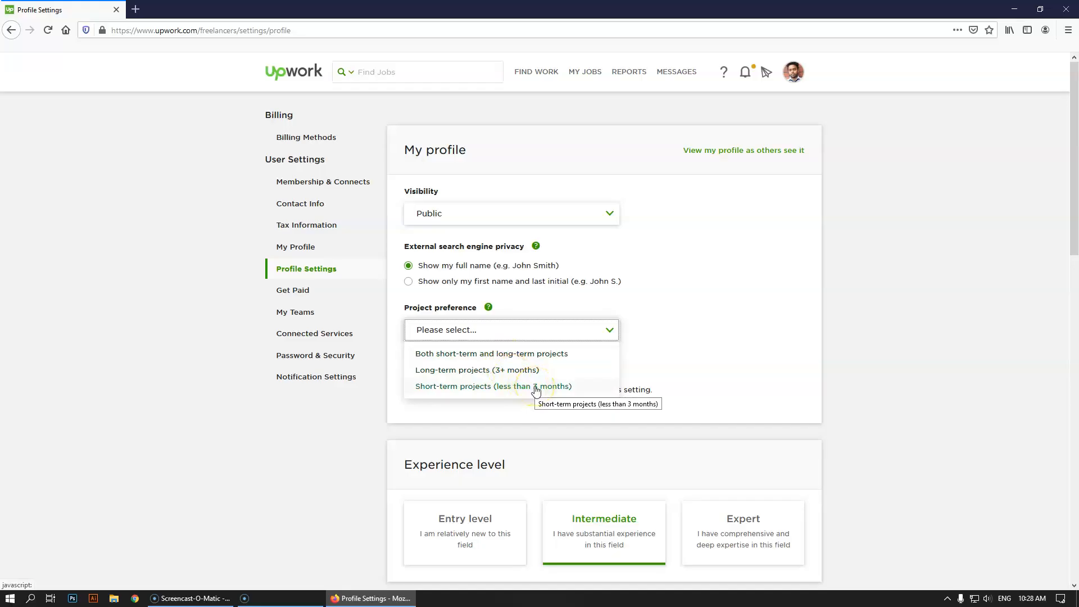
left_click(494, 355)
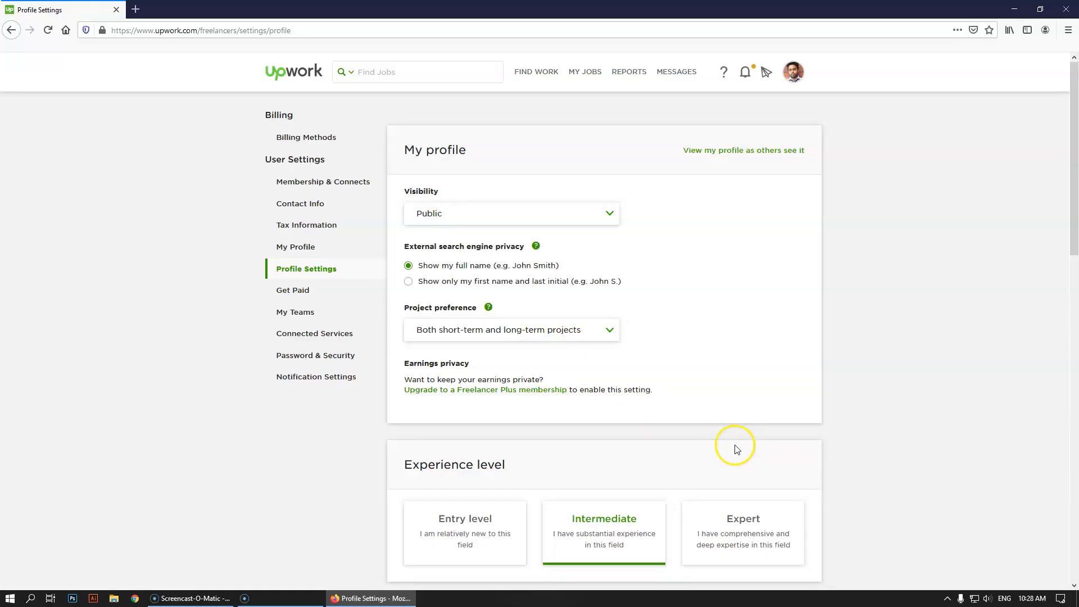
Step: Review the profile's experience level, categories, specialized profiles and linked accounts sections
scroll(734, 448, "down", 3)
scroll(556, 366, "down", 3)
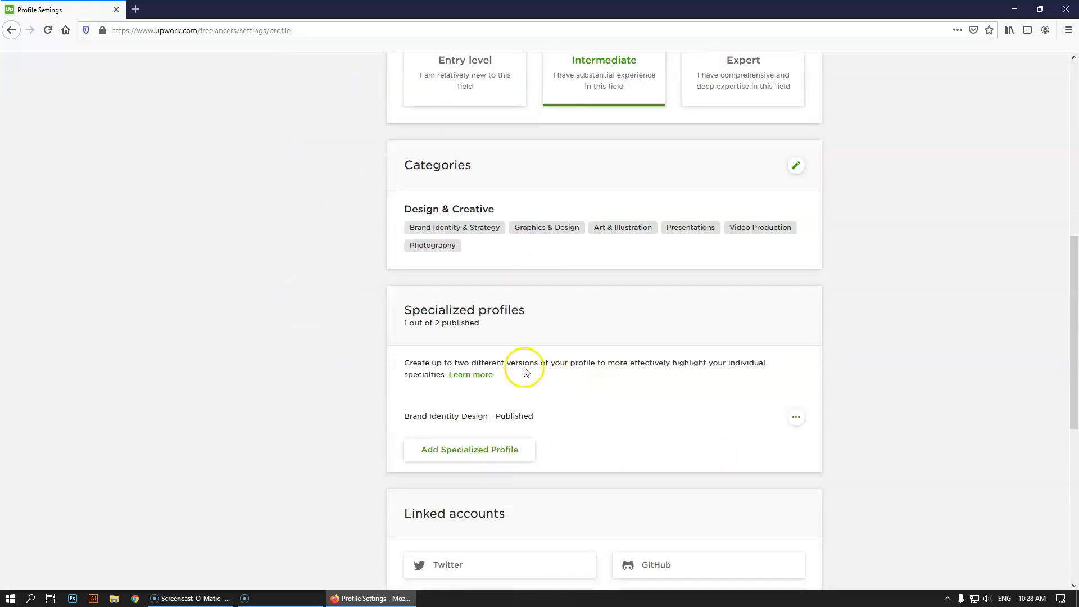
scroll(526, 371, "down", 3)
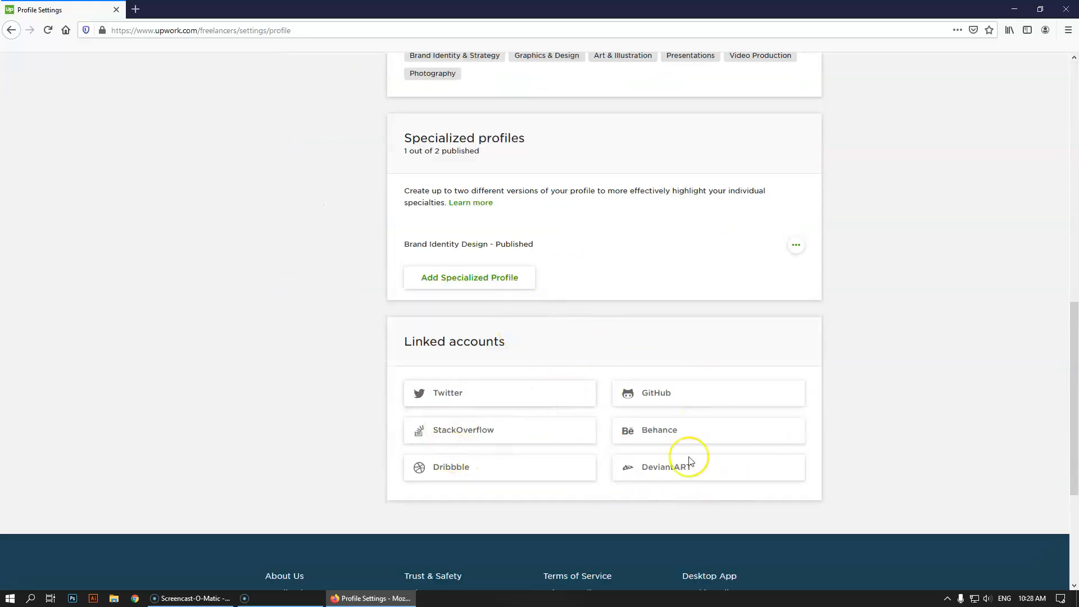
scroll(624, 410, "up", 9)
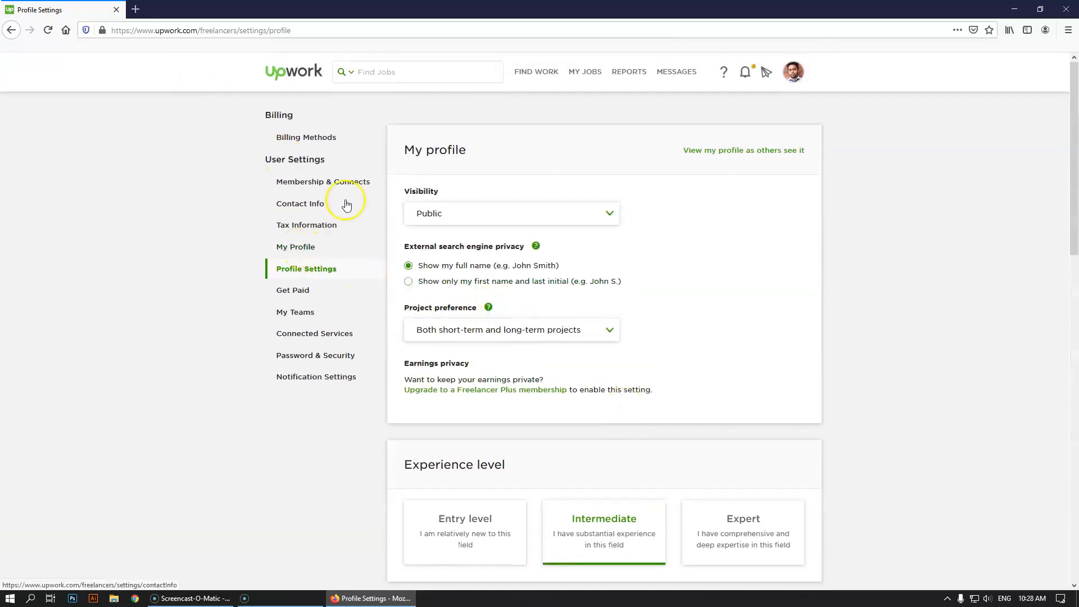
Step: View the Tax Information page and the account and location details under Contact Info
left_click(295, 229)
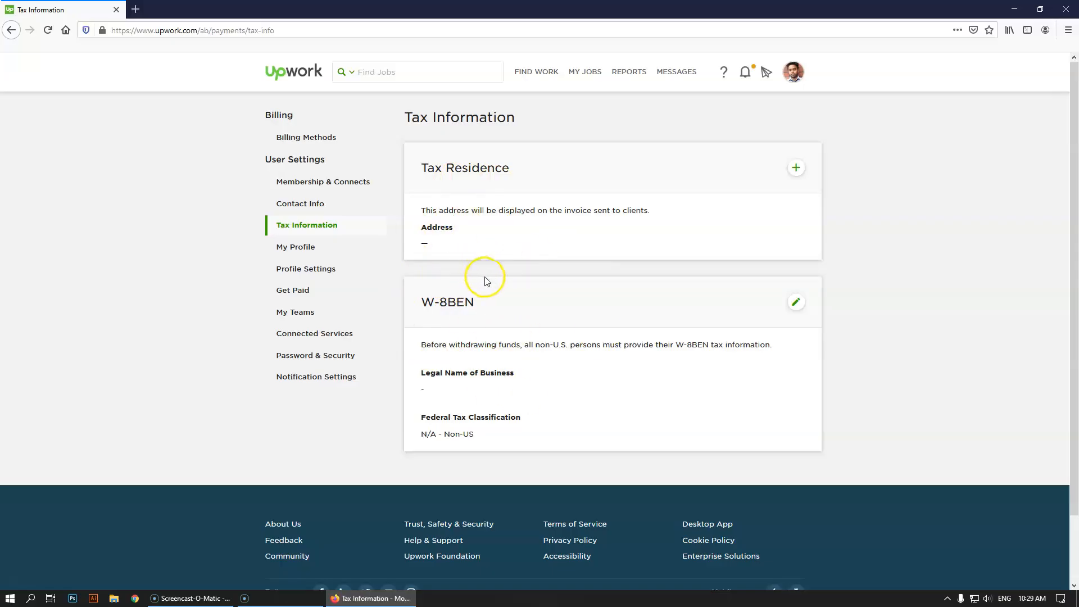
left_click(320, 204)
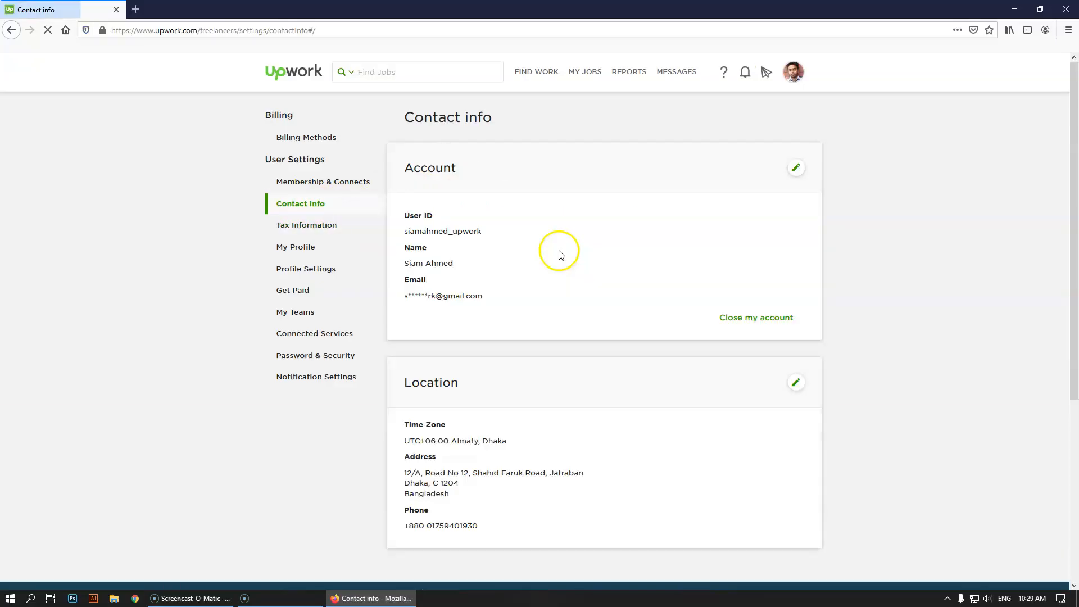
scroll(558, 248, "down", 3)
scroll(475, 217, "up", 3)
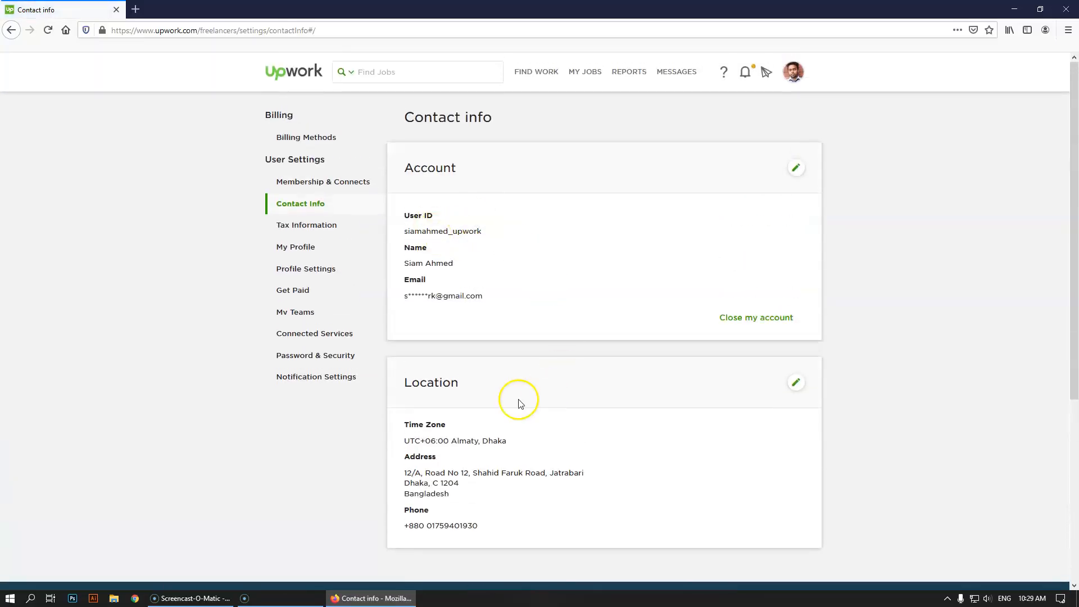
Step: View the Membership & Connects summary and the option to add a method under Billing Methods
left_click(321, 185)
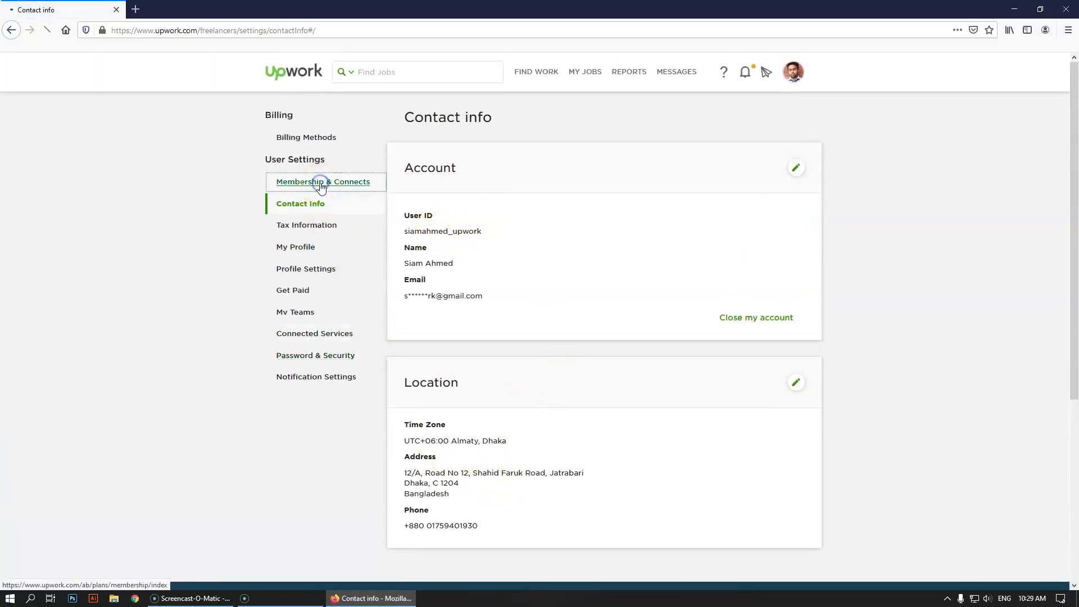
left_click(525, 262)
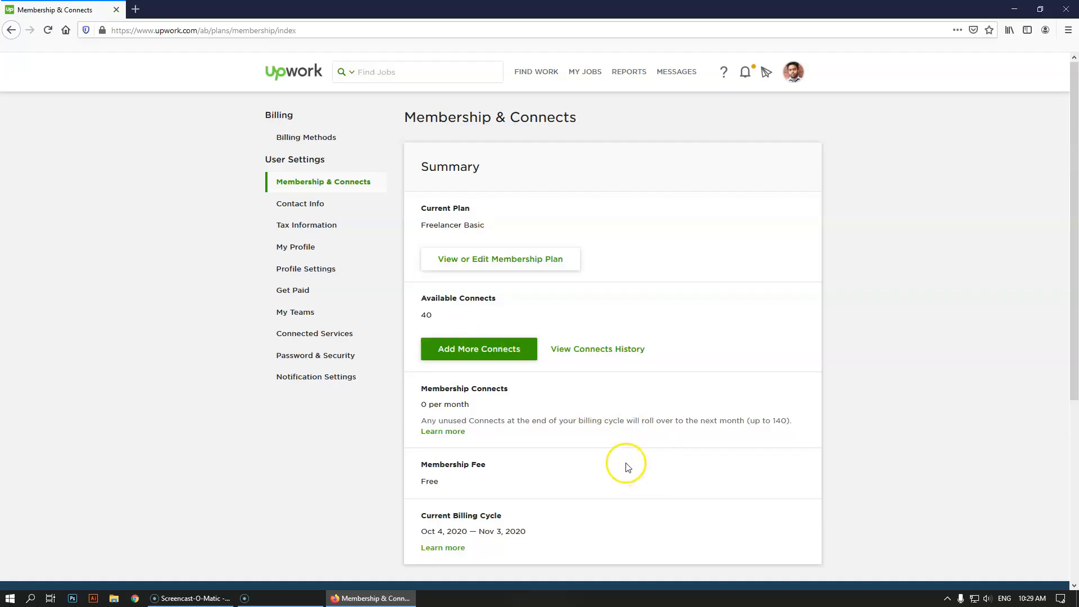
left_click(310, 139)
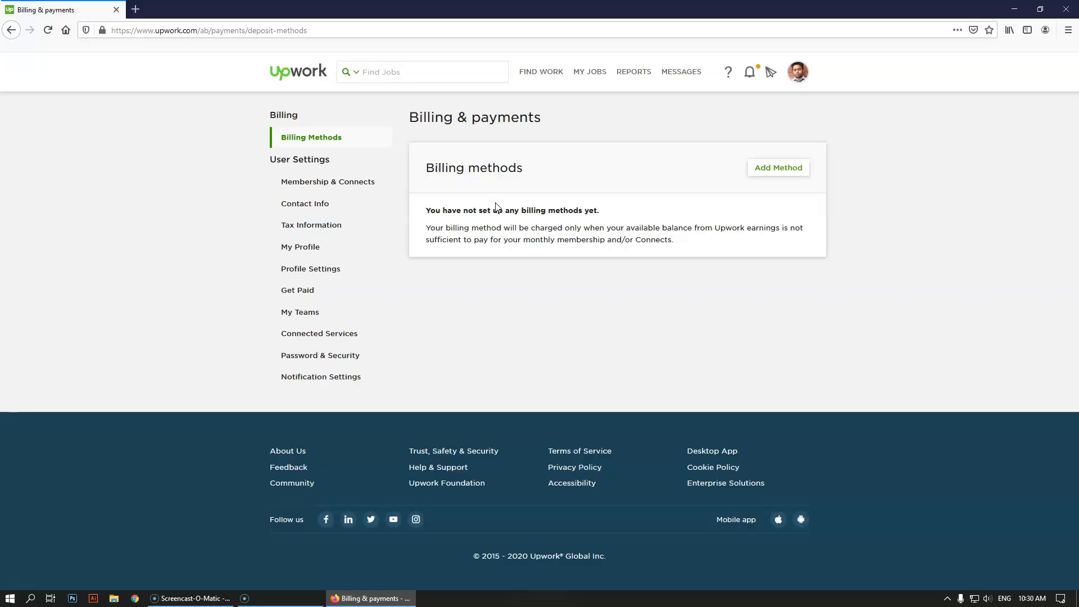
left_click(785, 168)
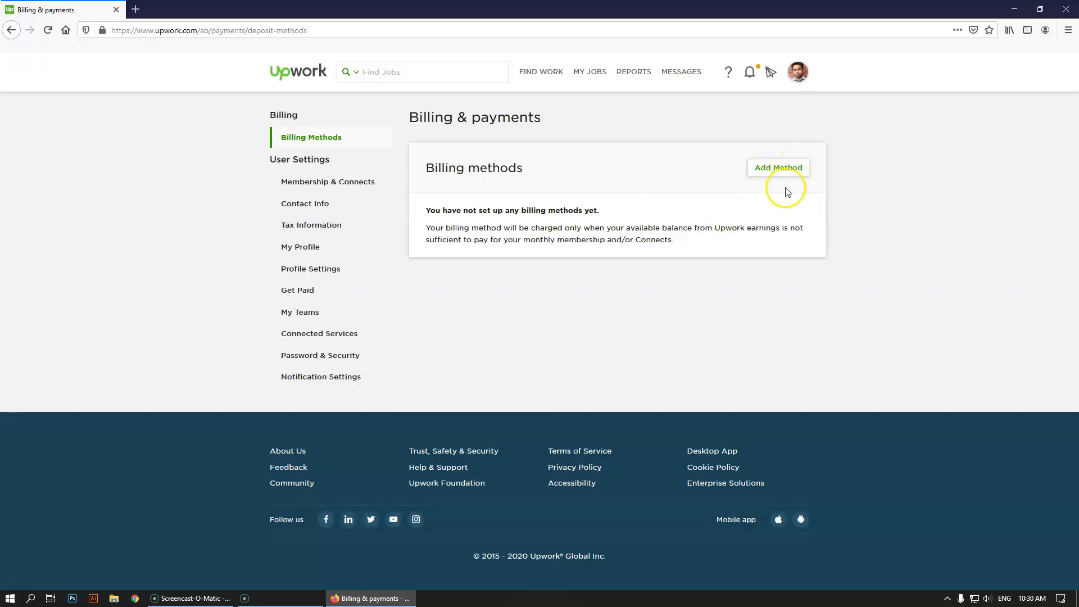